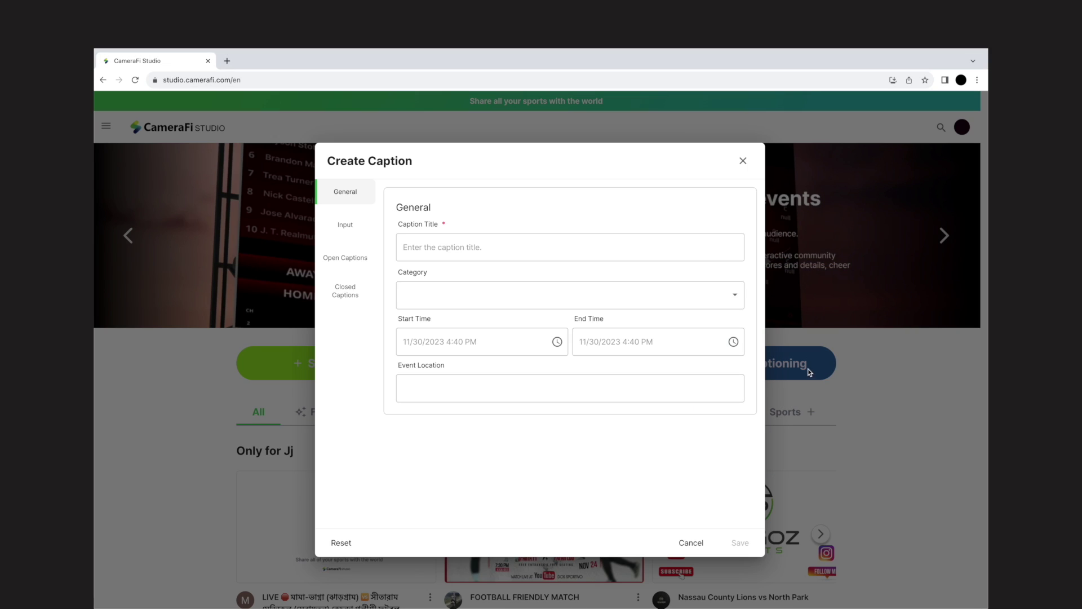
Enter 'Realtime Captioning' as the caption title and save the new session.
click(549, 249)
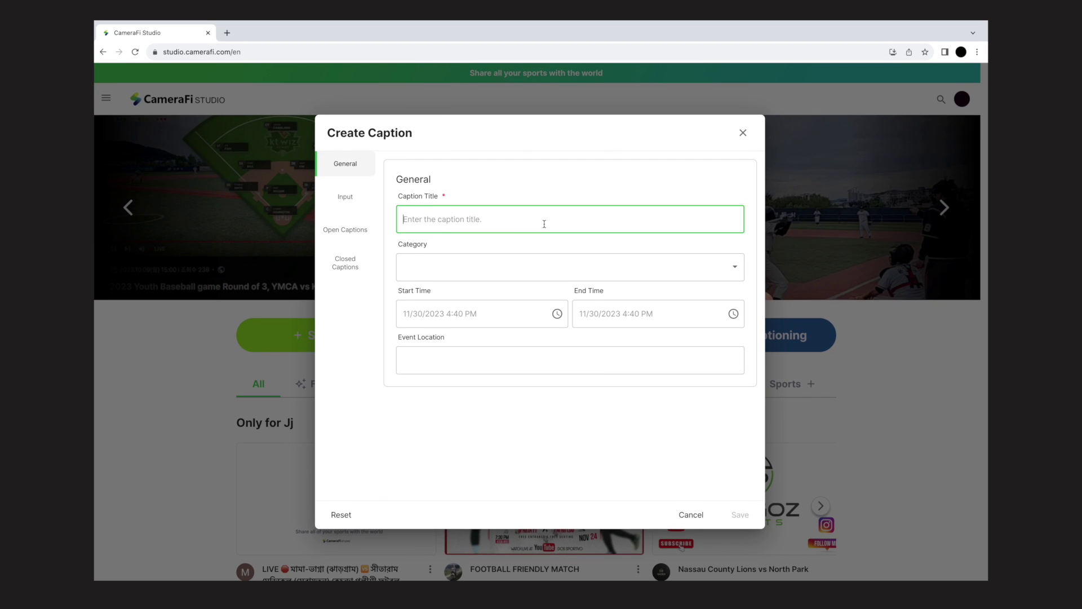
text(ㄱ)
key(BackSpace)
text(Realtime Captioning)
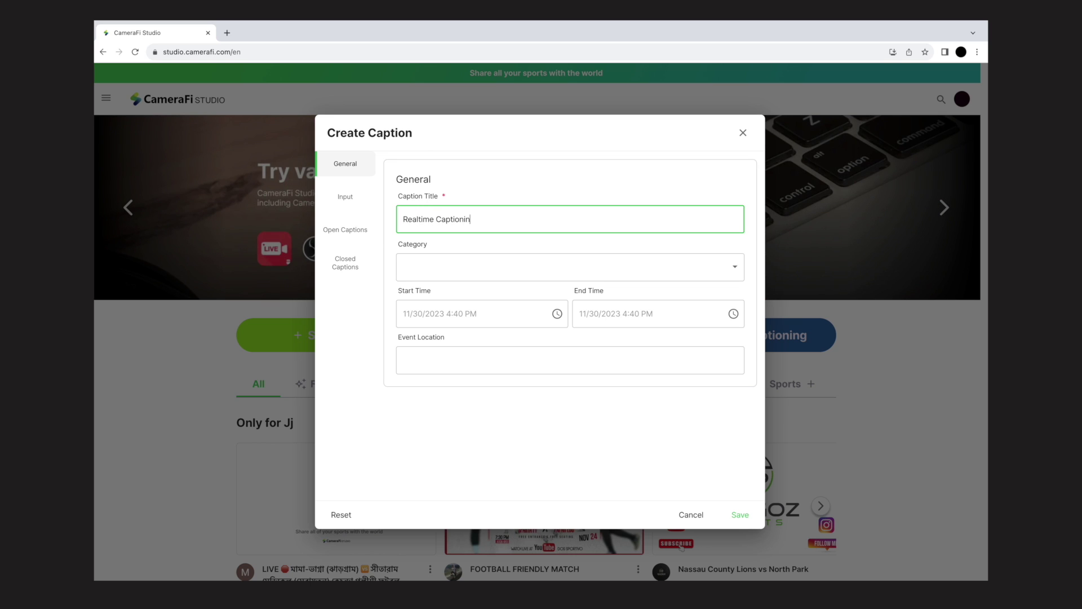
click(729, 515)
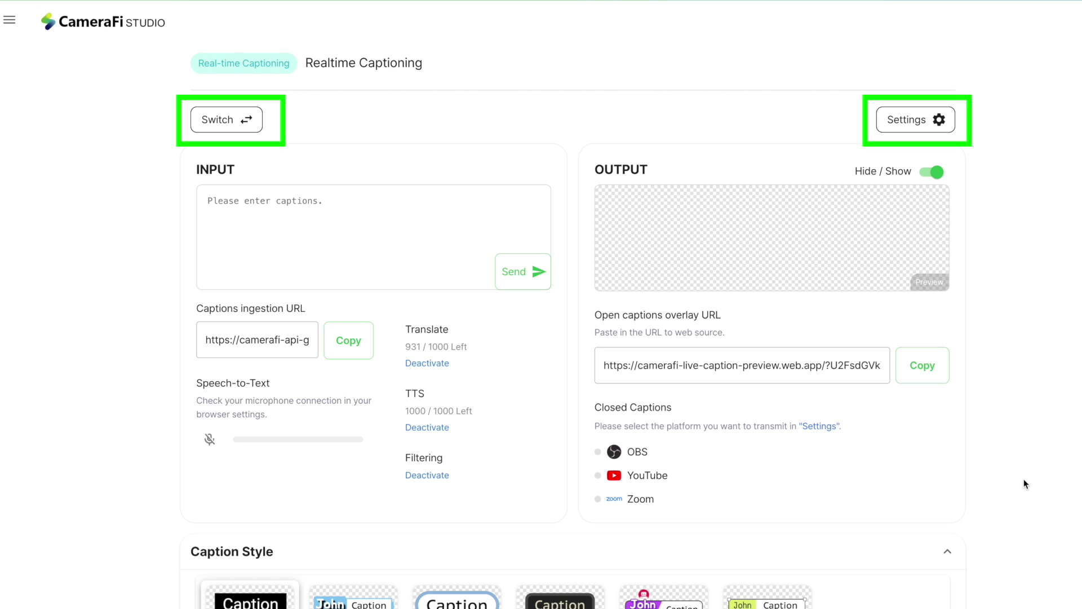
Swap the input and output panels and back, then open and close the session settings unchanged.
click(258, 128)
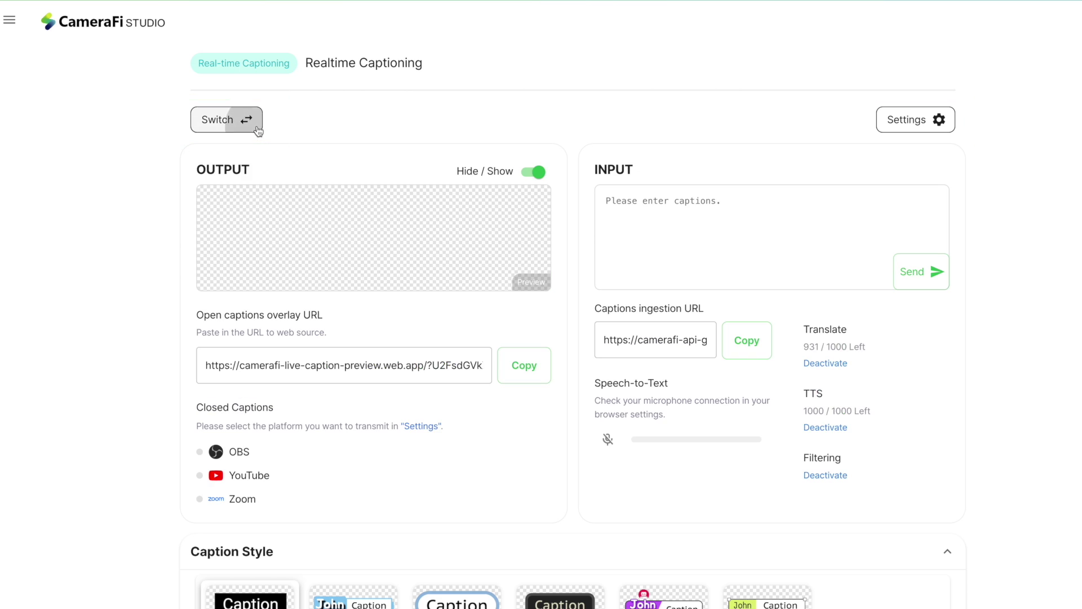
click(258, 129)
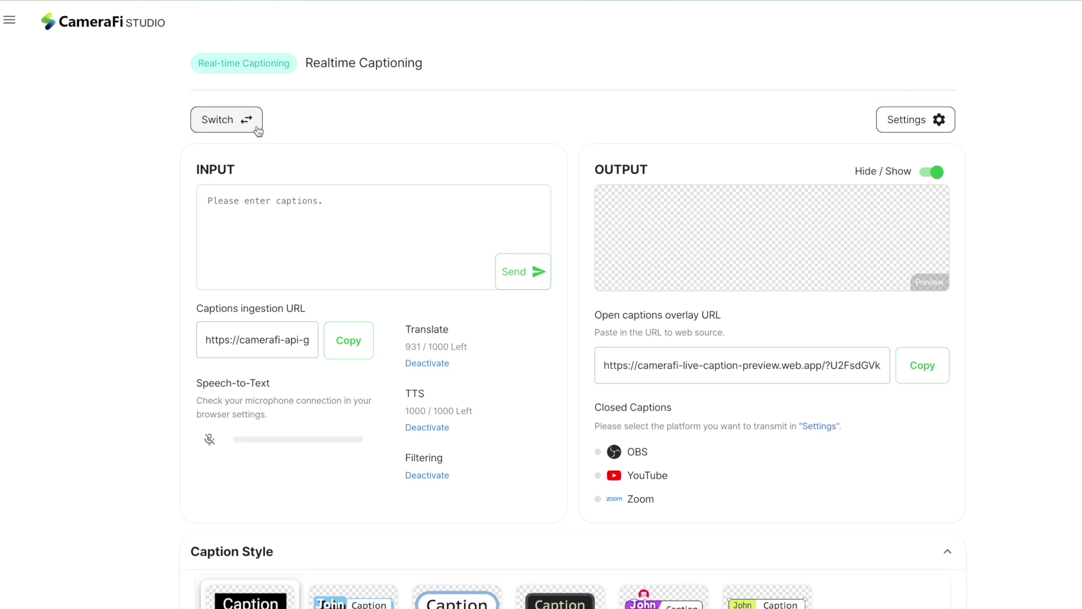
click(882, 119)
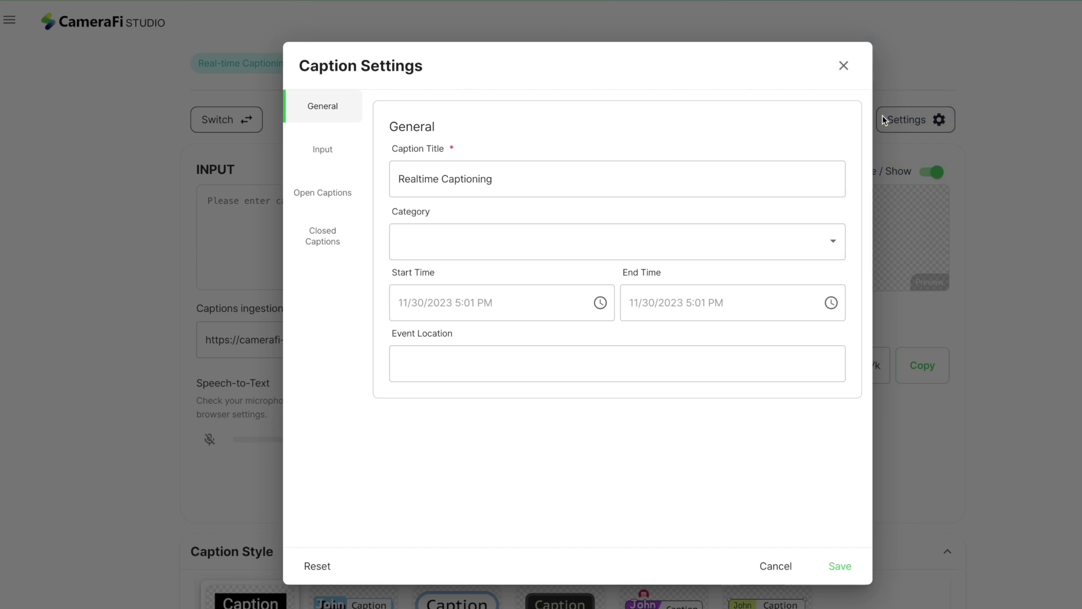
click(837, 72)
Send the test caption 'Camerafi' to the output.
click(457, 217)
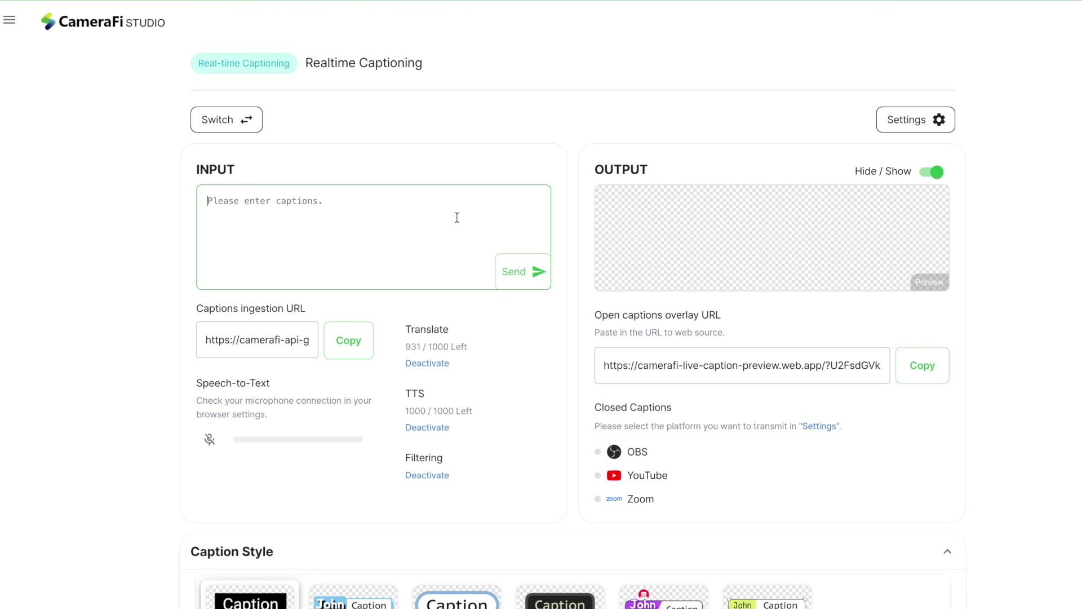
text(Cam)
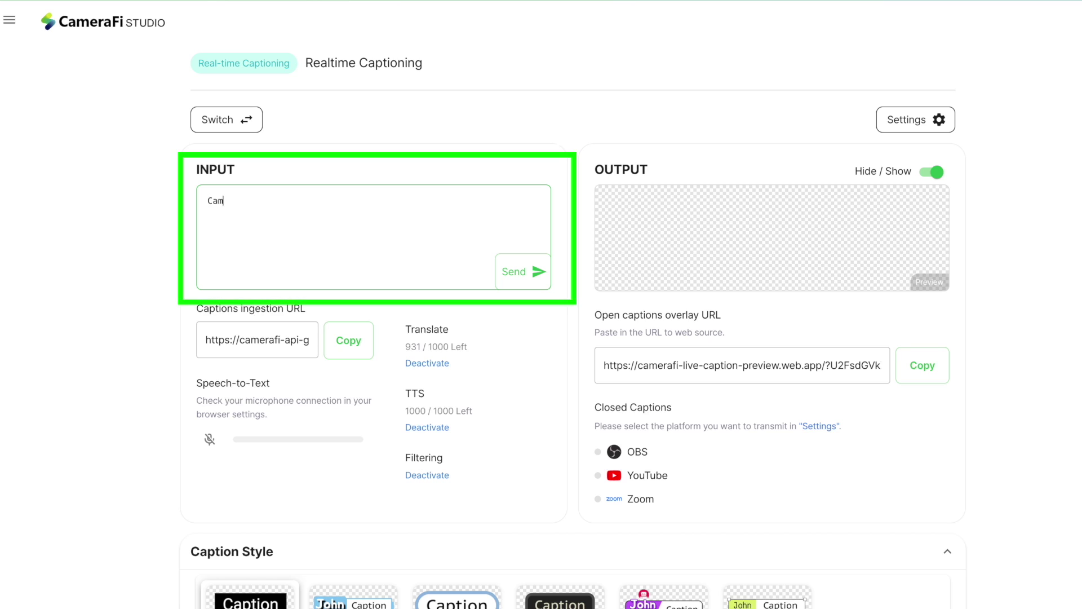
text(erafi)
key(Return)
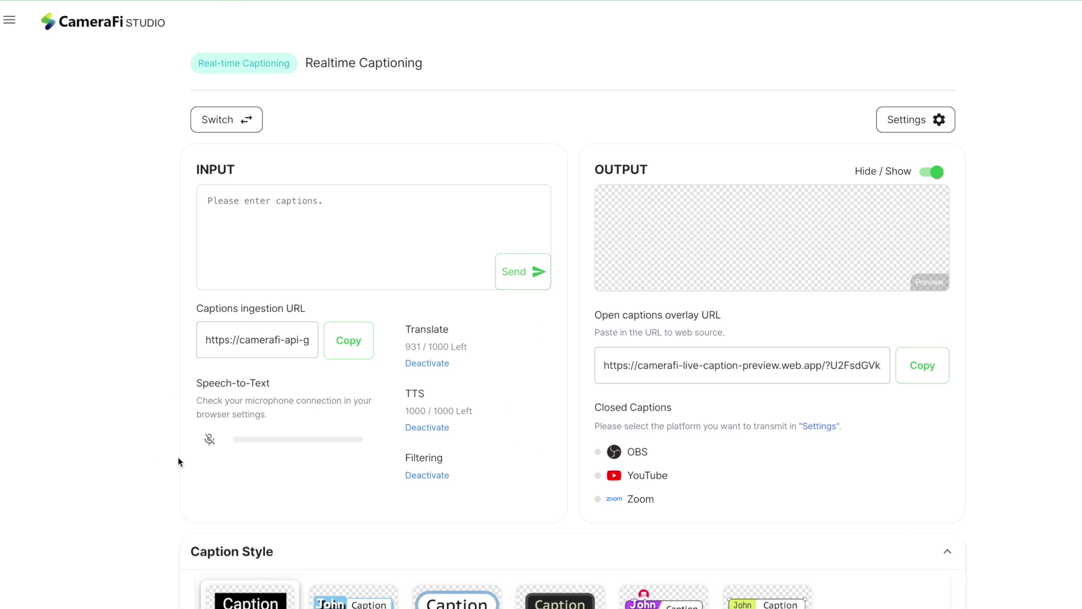
Toggle the speech-to-text microphone on and off, then enable English translation and save.
click(210, 440)
click(217, 446)
click(427, 363)
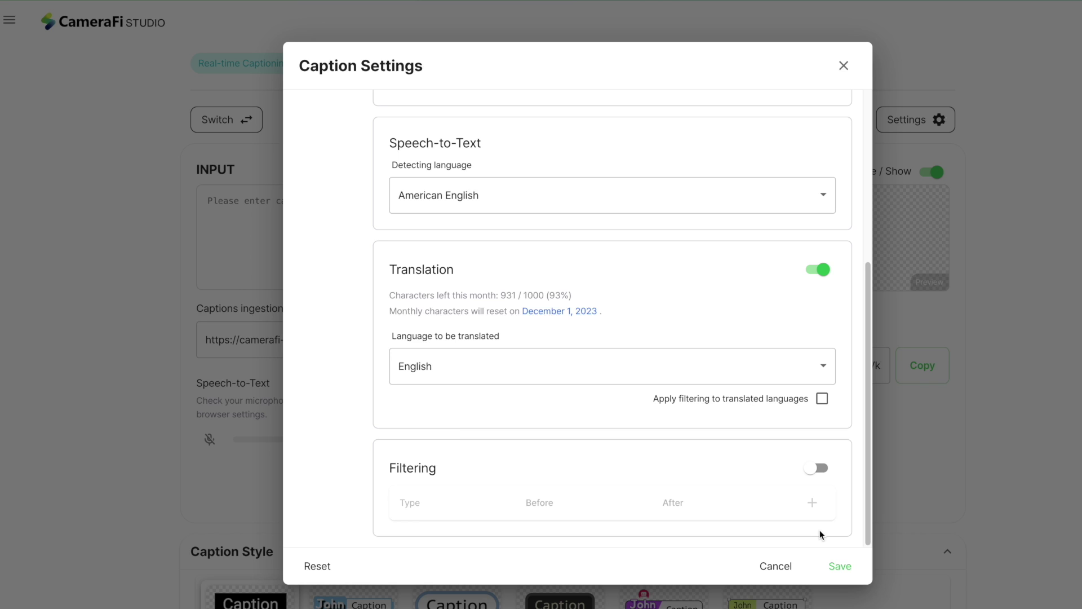
click(840, 567)
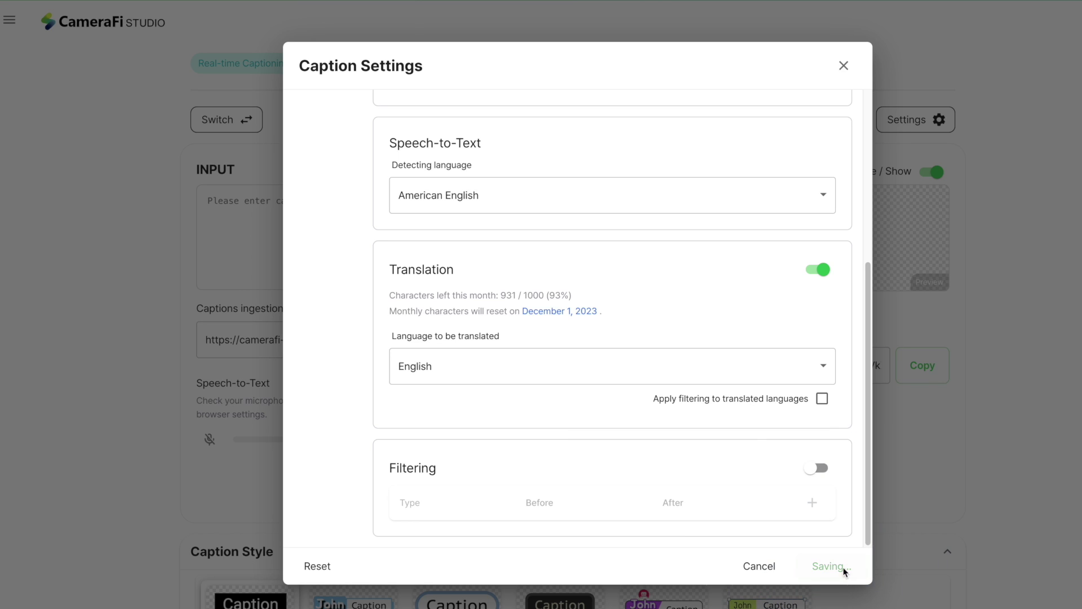
Choose the outlined caption style with a light grey #e3e0e0ff background and red #ff2828ff text.
scroll(830, 562, down, 9)
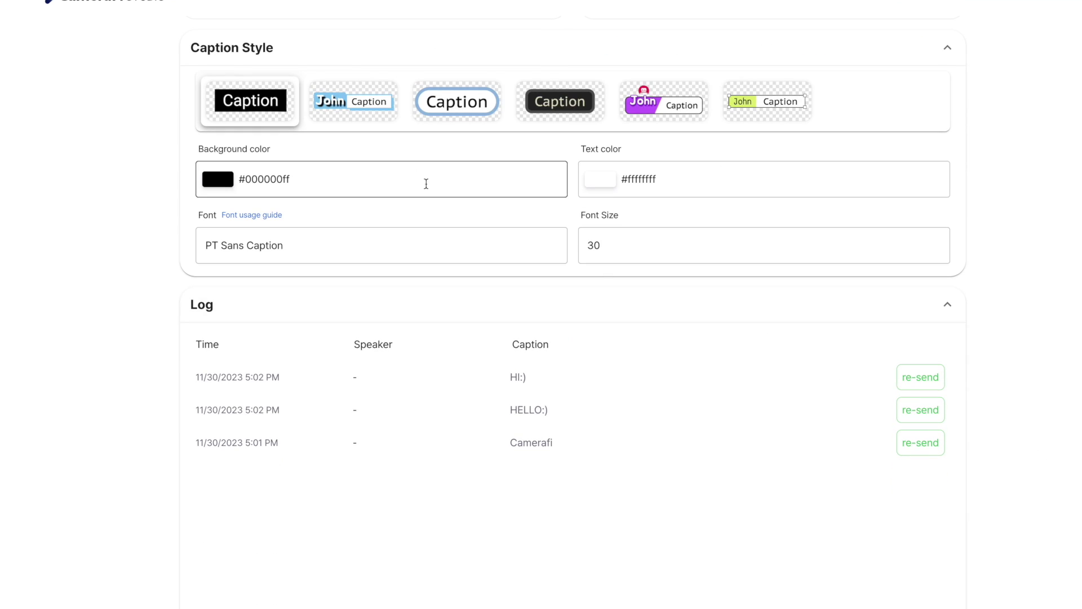
click(444, 107)
click(219, 179)
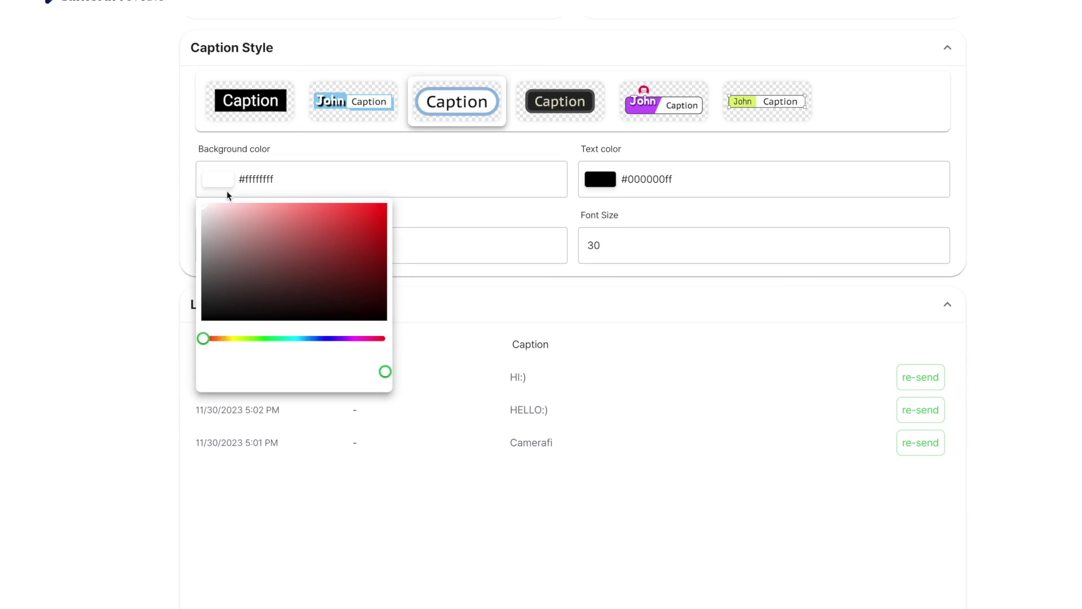
click(204, 215)
click(599, 180)
click(600, 191)
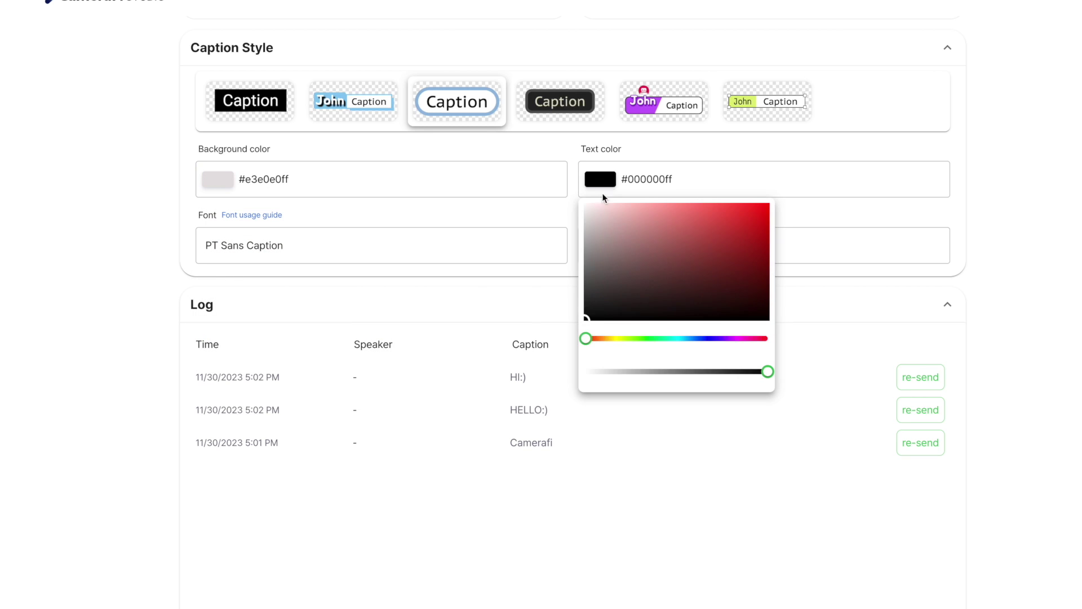
drag(597, 251, 739, 201)
Set the caption font to Overpass Mono at size 25.
click(333, 249)
click(338, 357)
click(647, 245)
double_click(646, 245)
text(25)
click(1010, 252)
scroll(1036, 254, up, 9)
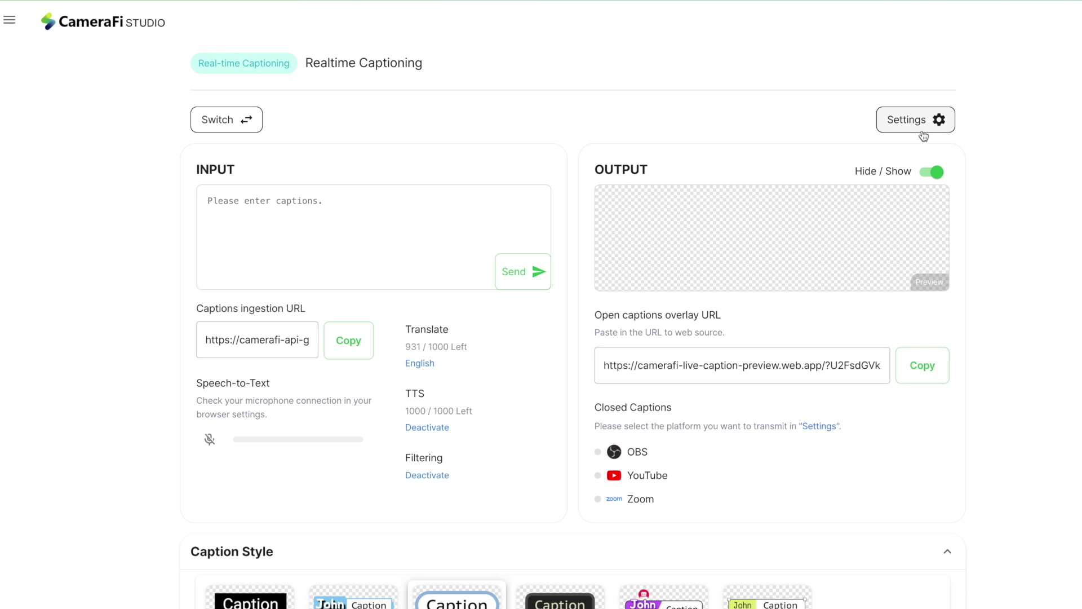
click(922, 130)
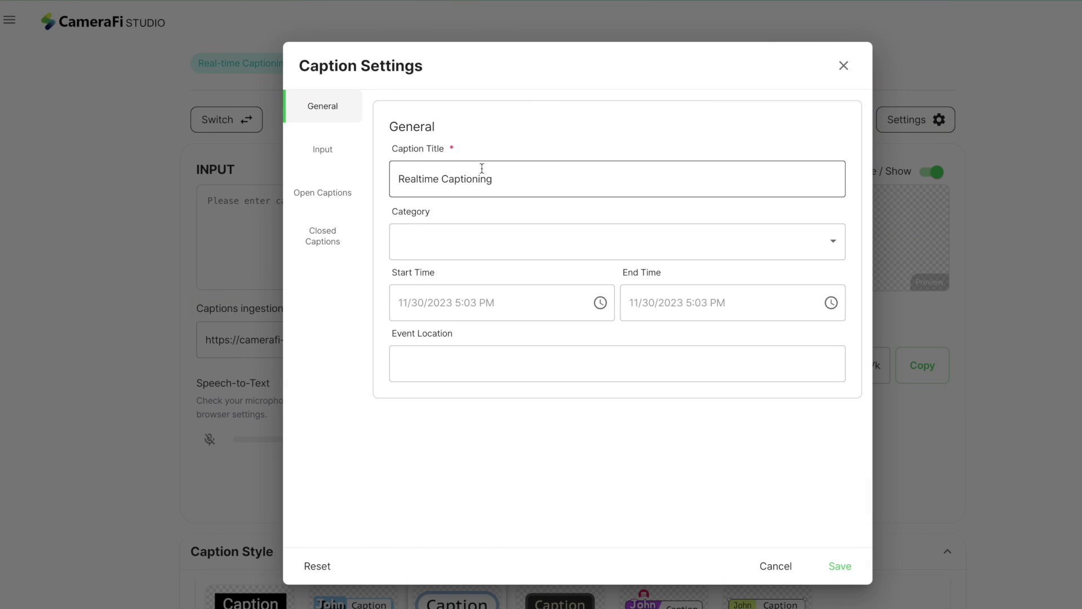
In Open Captions, switch to the speaker-name style and add a speaker with an IMG thumbnail.
click(326, 195)
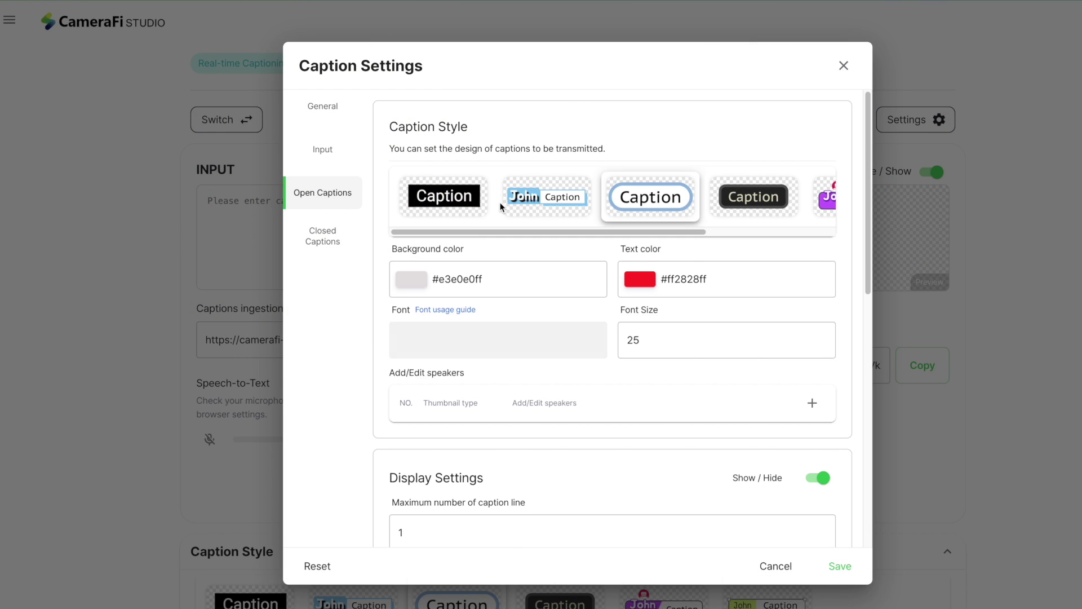
click(537, 208)
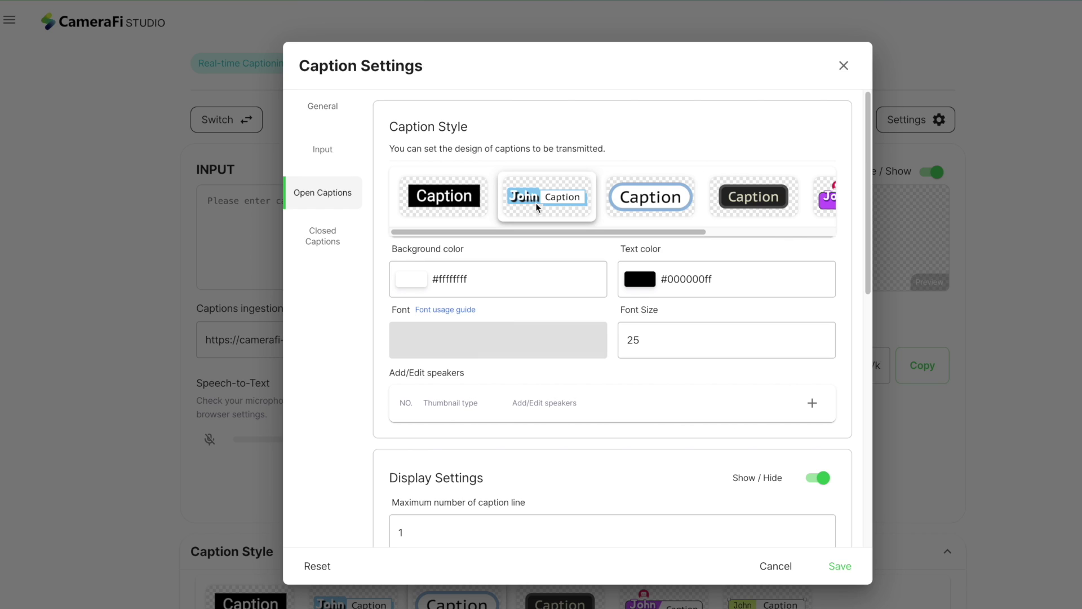
click(813, 402)
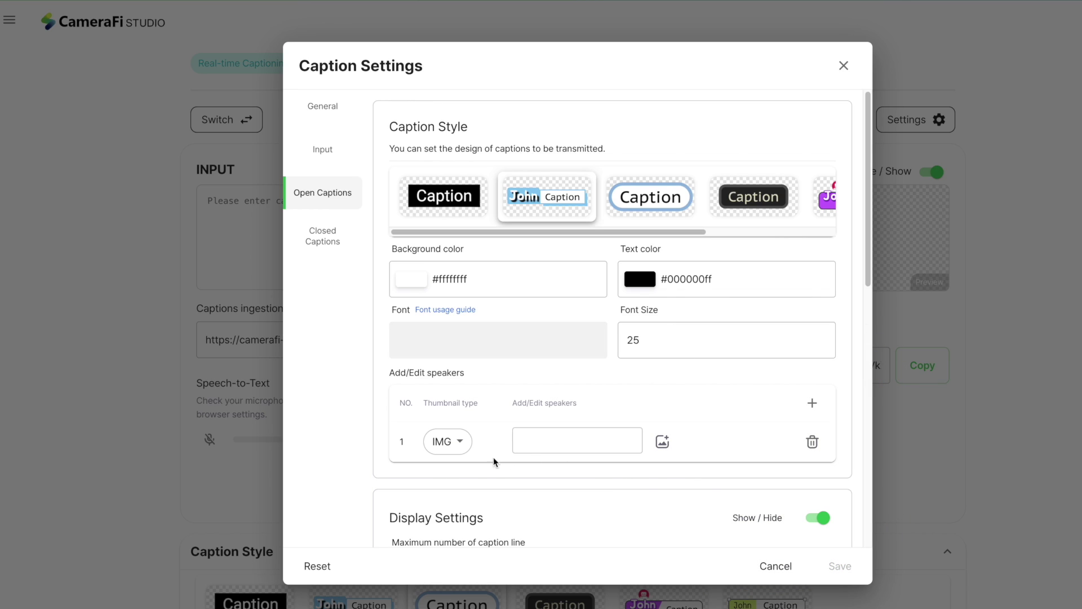
click(458, 445)
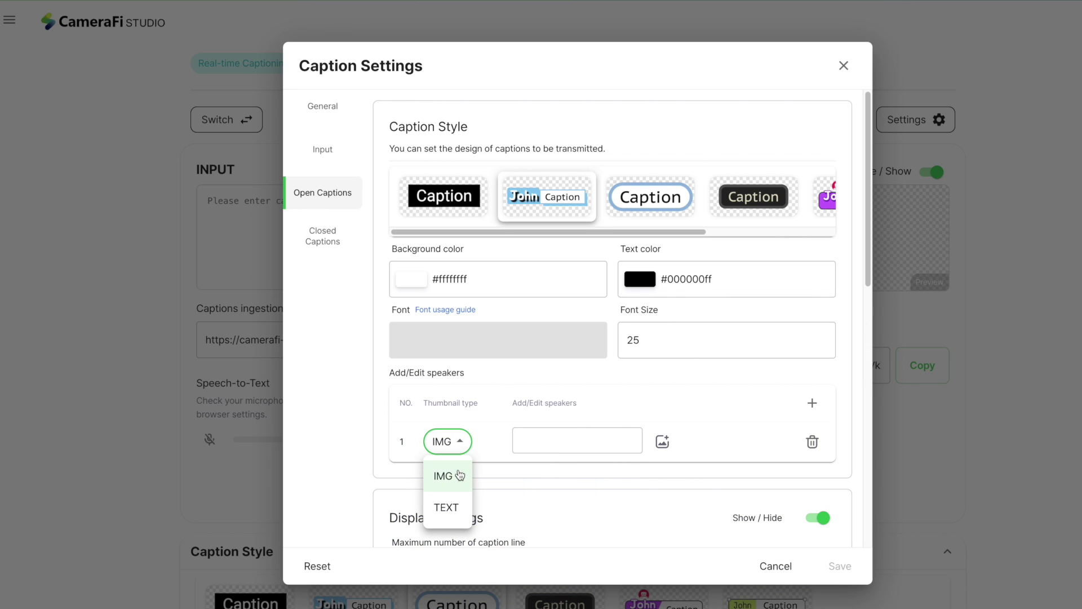
click(459, 475)
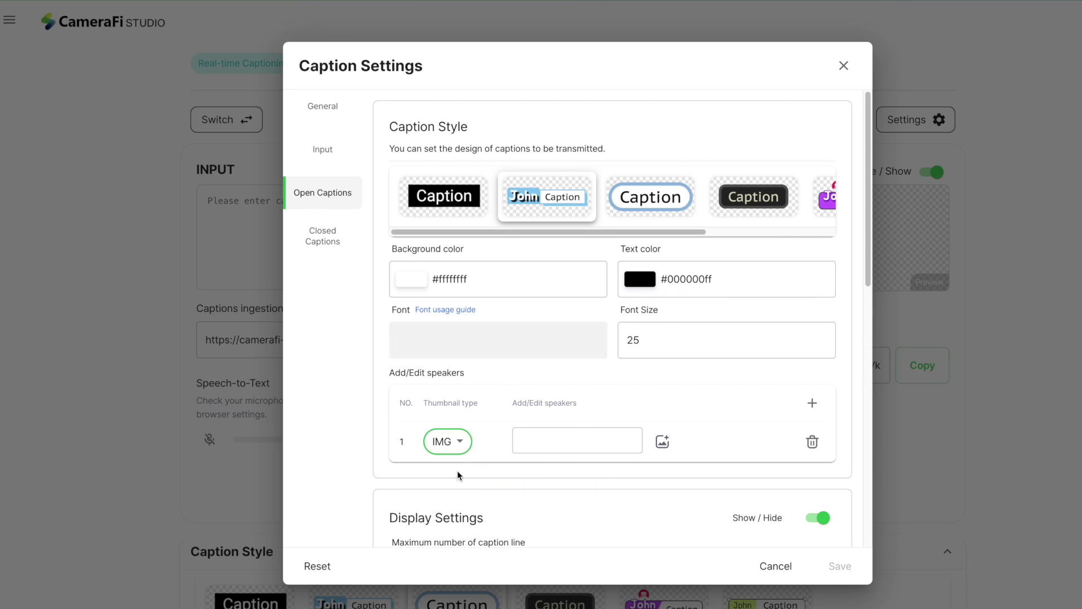
Attach Thumbnail.png as the speaker image, name the speaker 'Smiley', and save the settings.
click(663, 442)
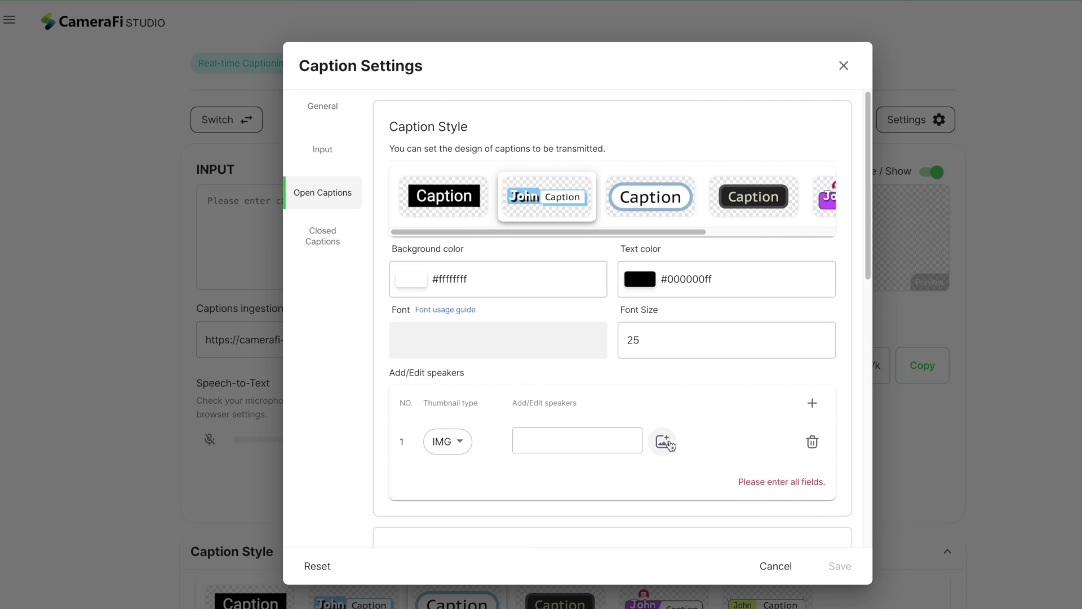
click(667, 444)
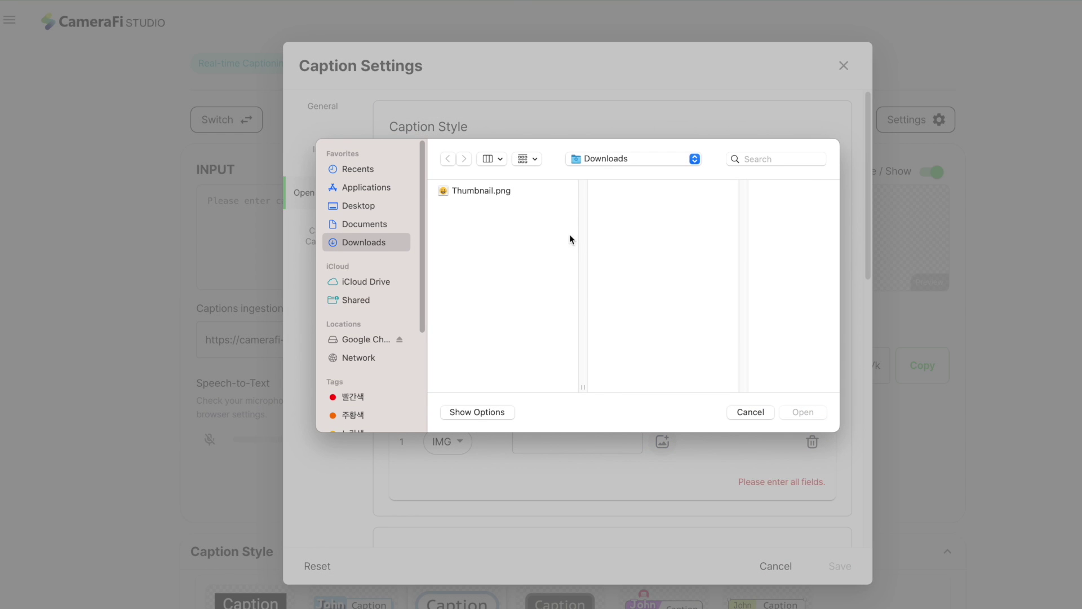
click(474, 190)
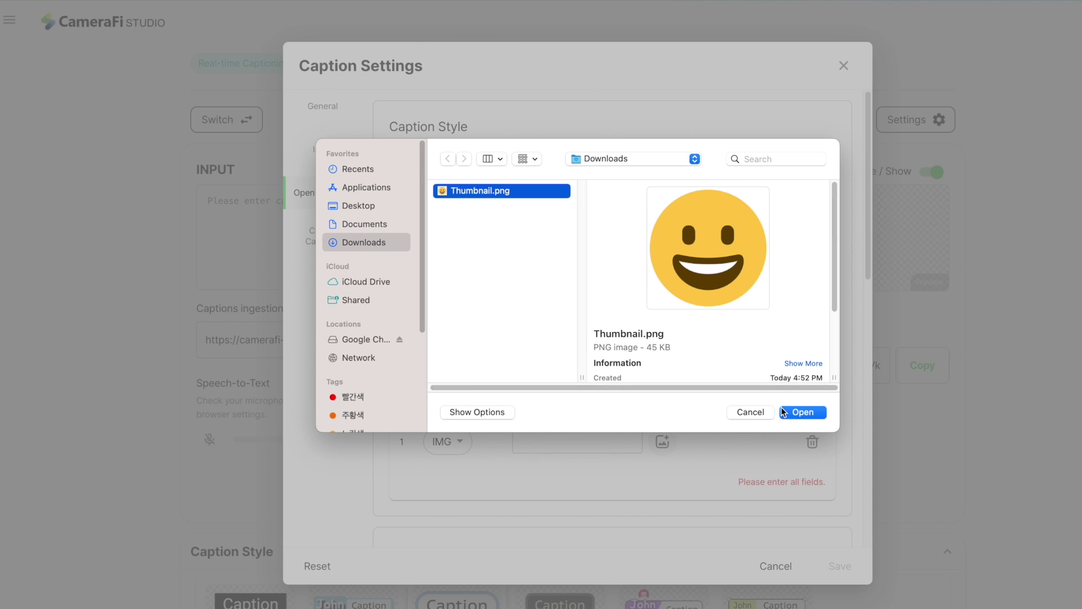
click(784, 411)
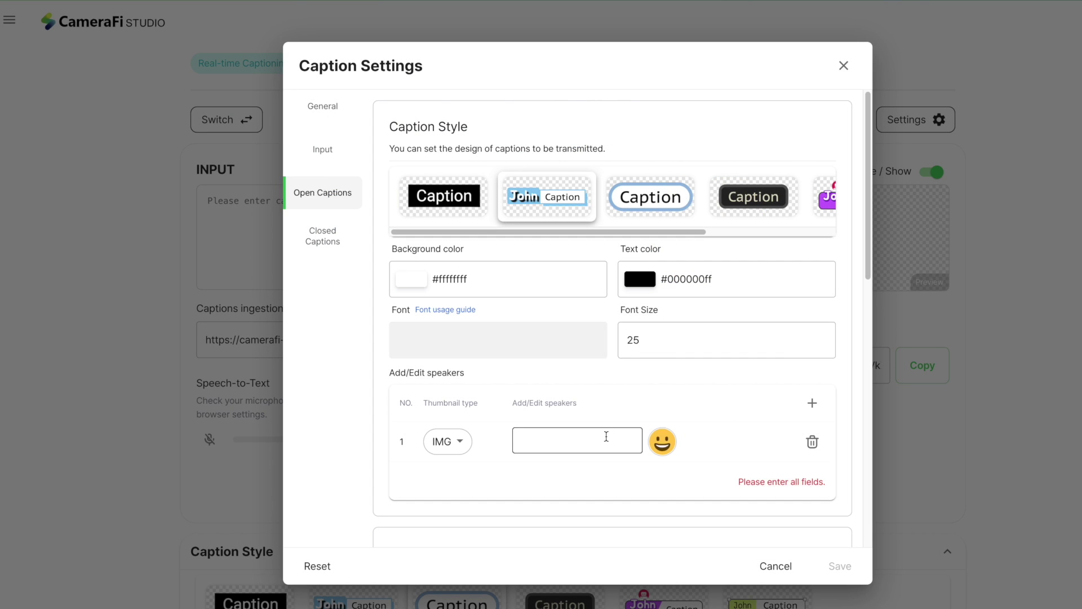
click(606, 437)
text(Smiley)
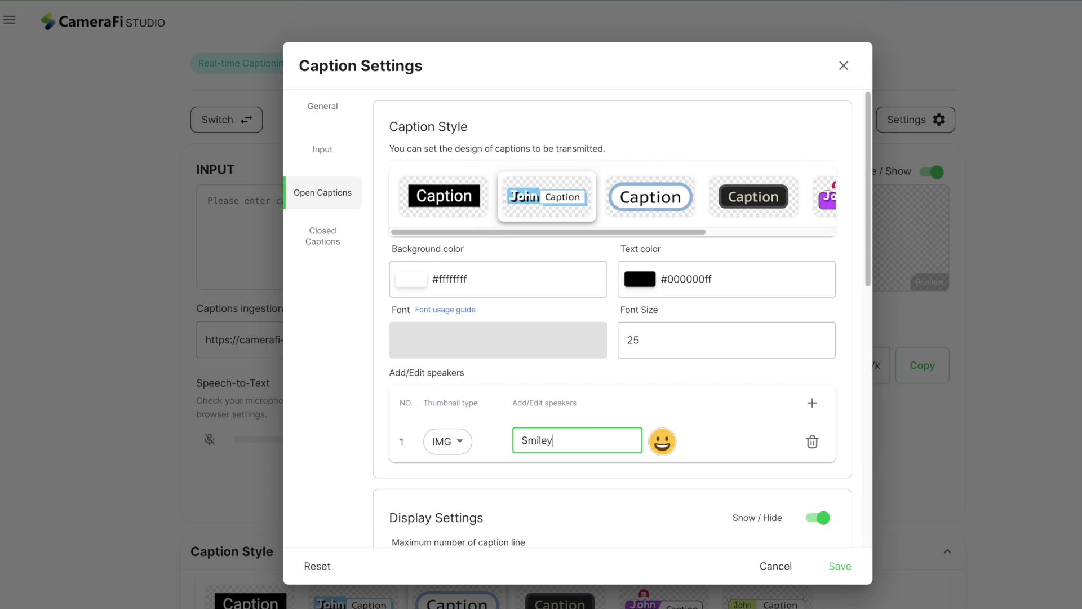
click(833, 564)
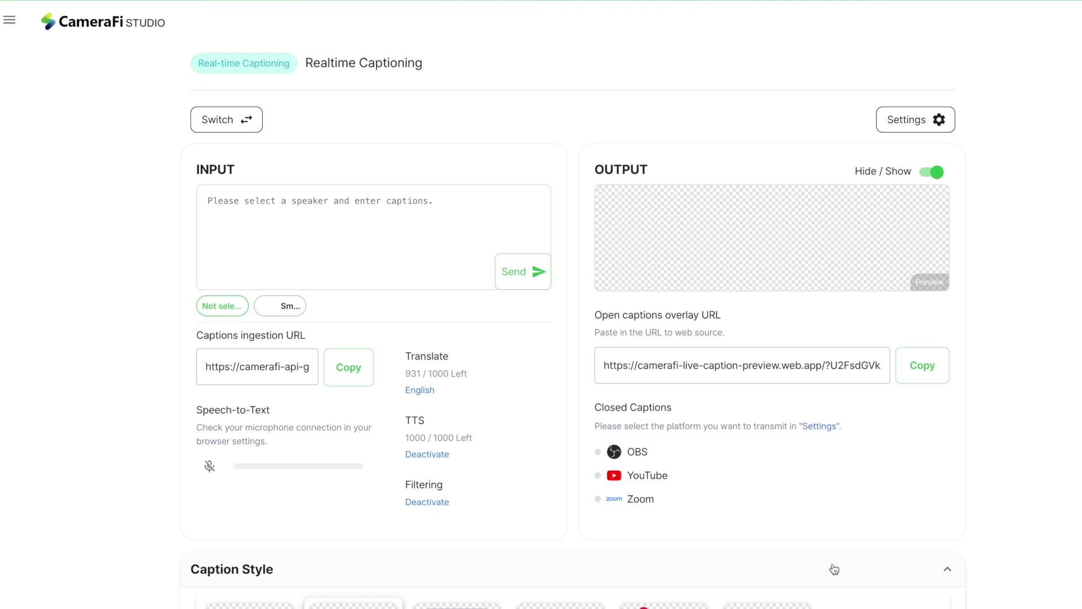
Make Smiley the current speaker and send the caption 'hello'.
click(298, 317)
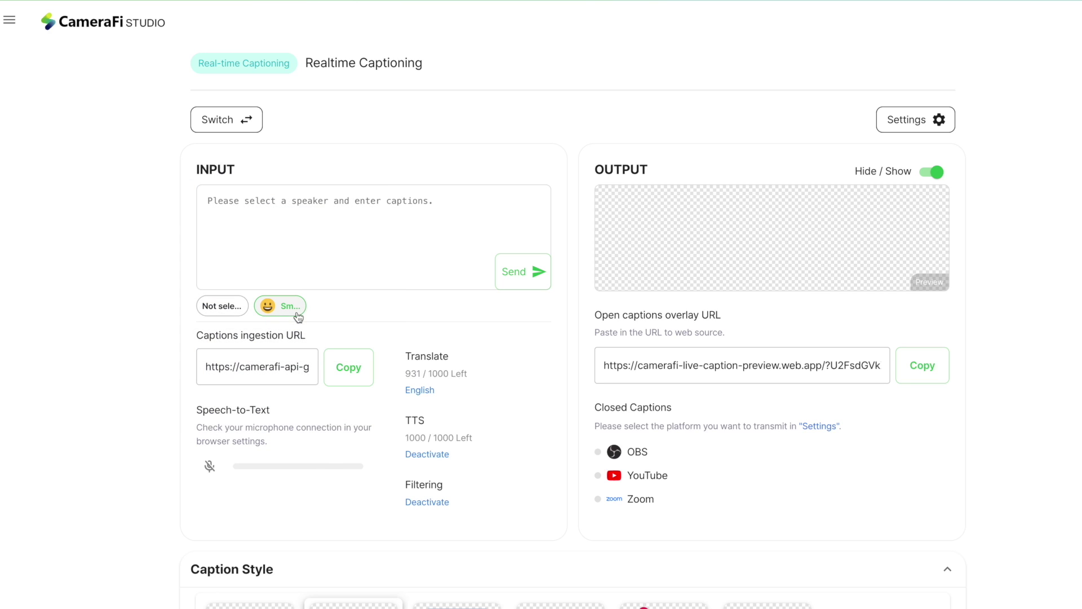
click(305, 236)
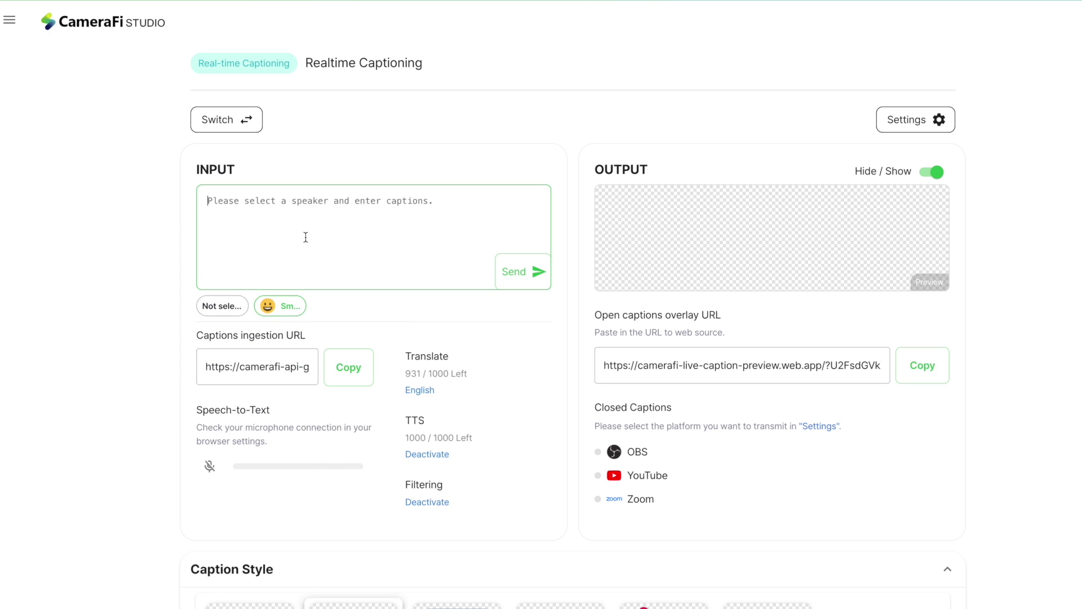
text(hello)
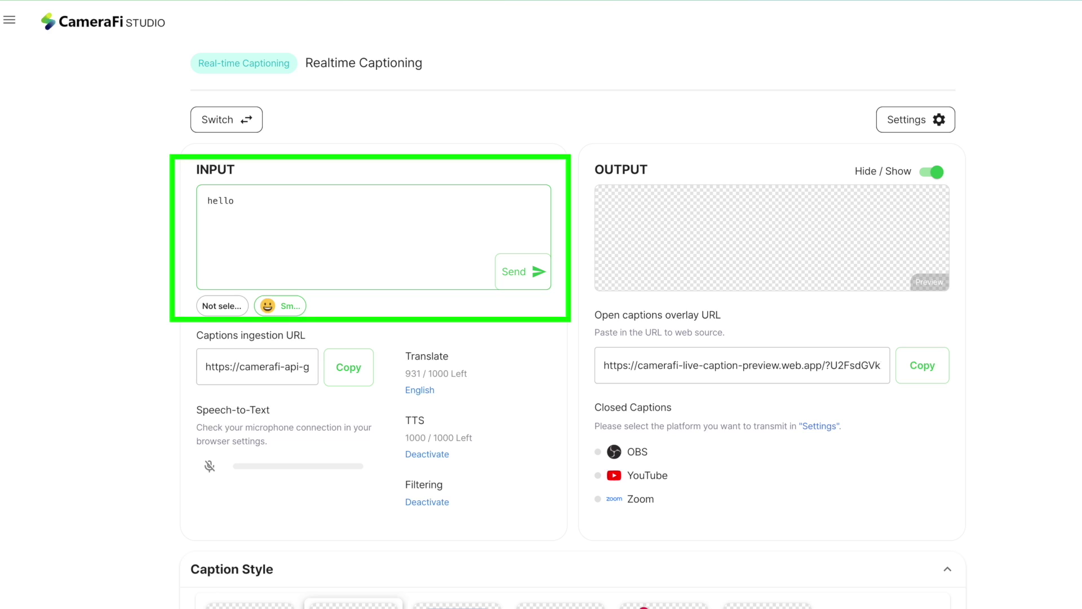
key(Return)
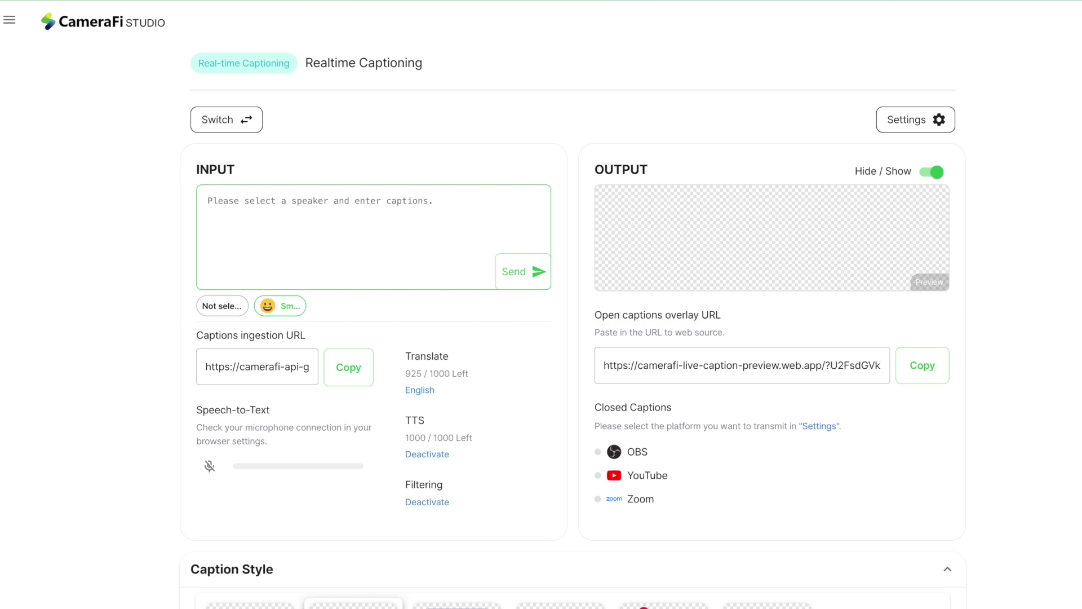
Re-send the Hi:) and HELLO:) log entries and download the caption history as Chats_.csv.
scroll(333, 229, down, 10)
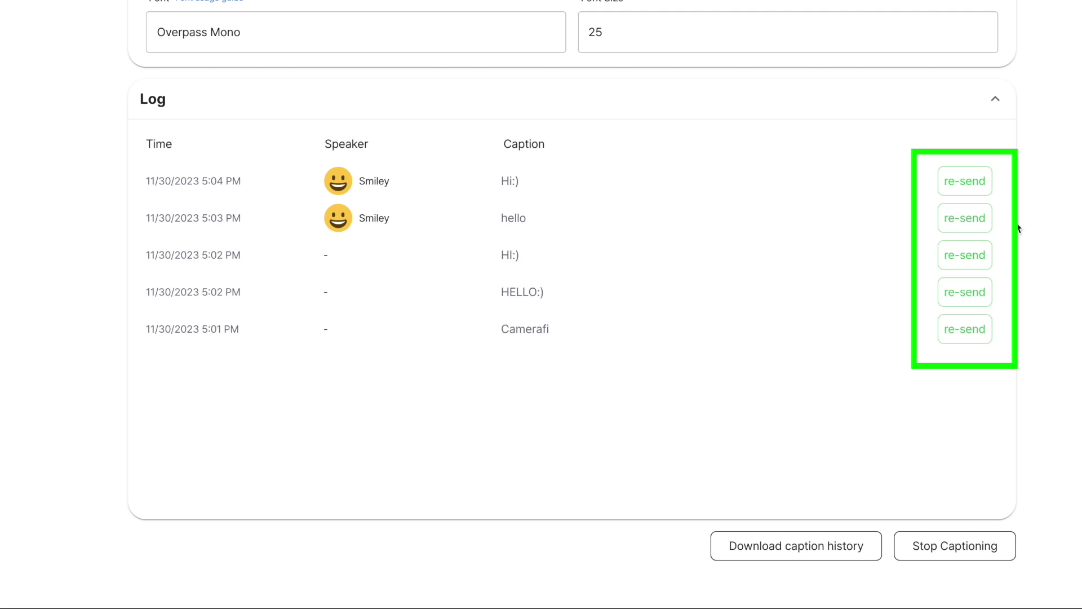
click(974, 183)
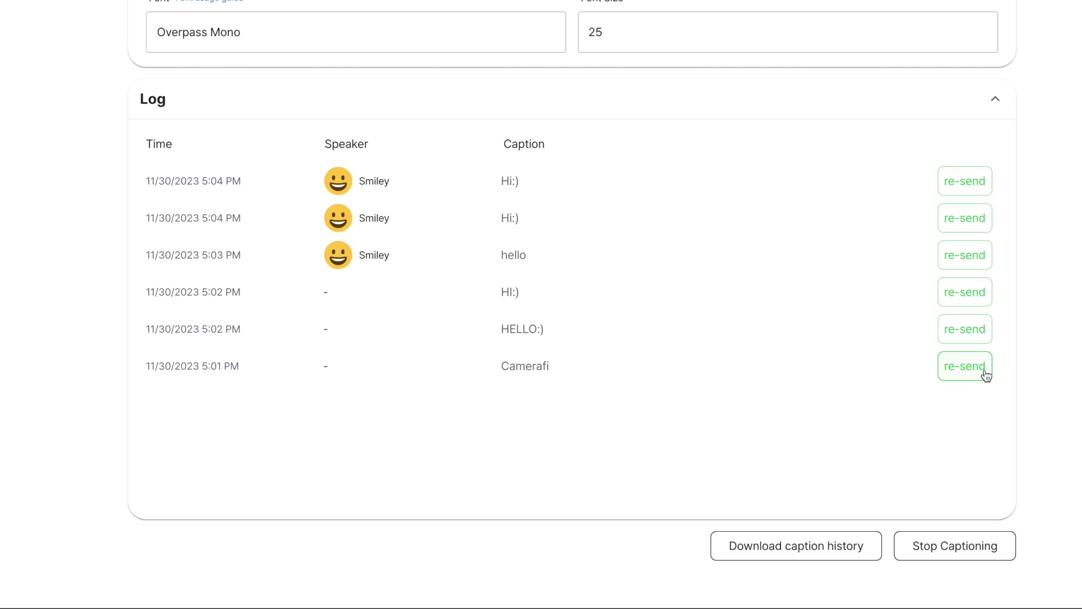
click(975, 338)
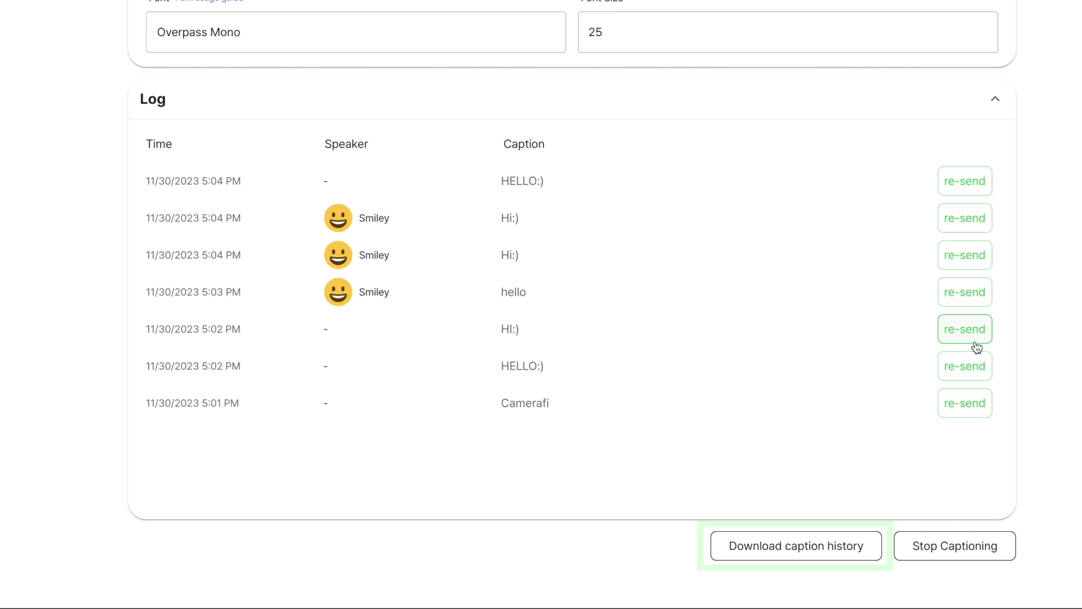
click(849, 544)
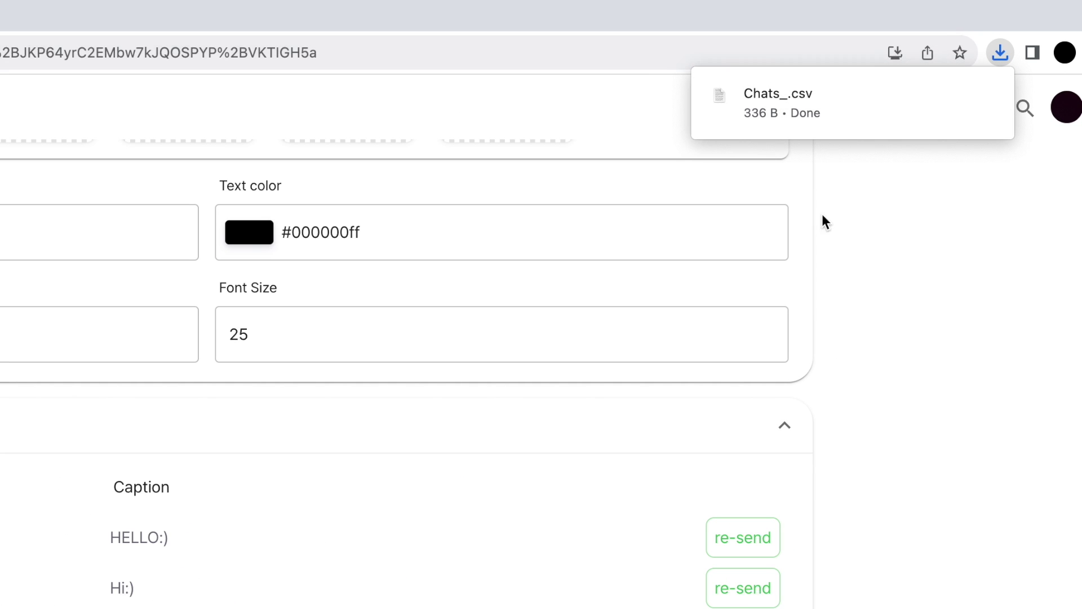
Stop captioning, review the past Realtime Captioning record, then reopen the session from the channel list.
click(957, 552)
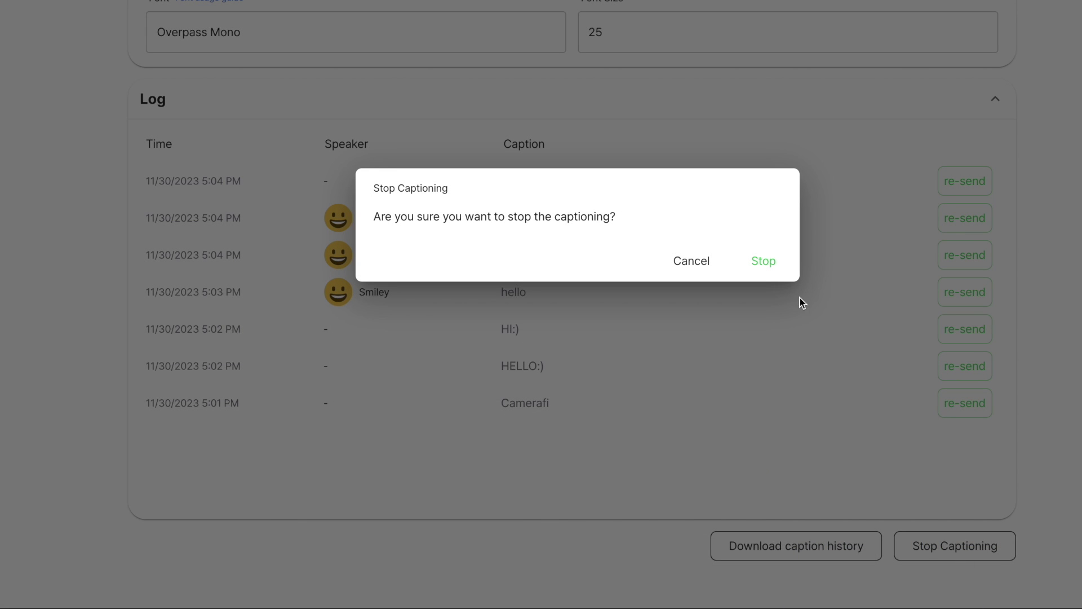
click(772, 273)
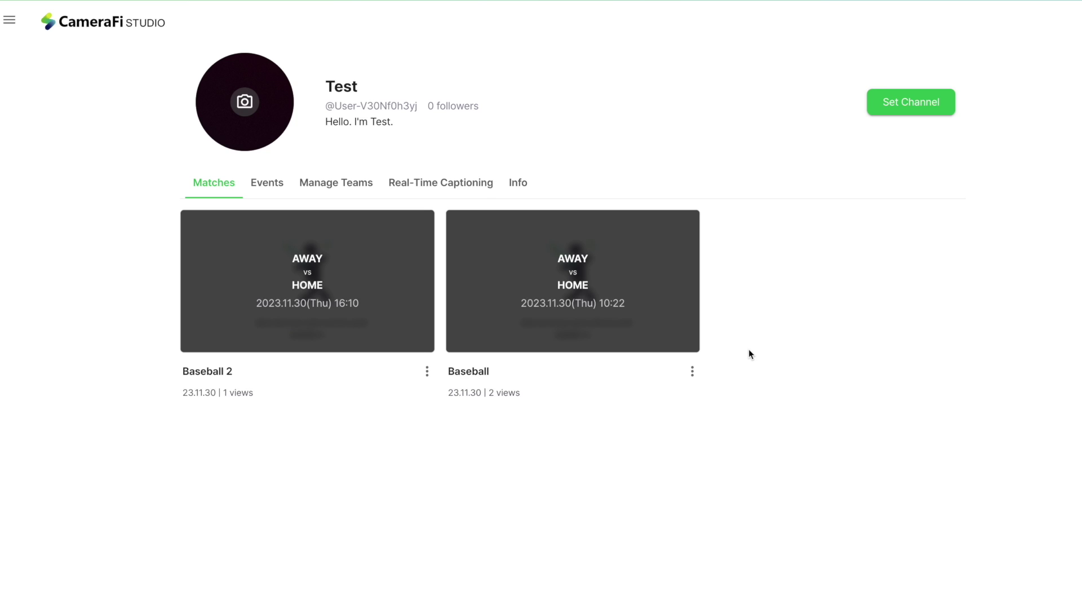
click(471, 186)
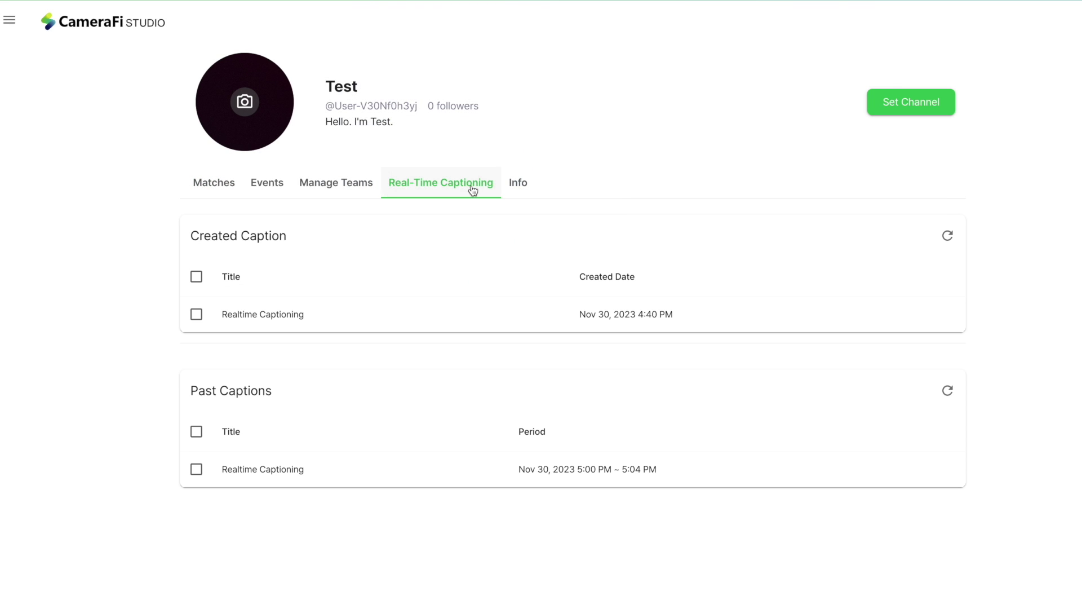
click(533, 469)
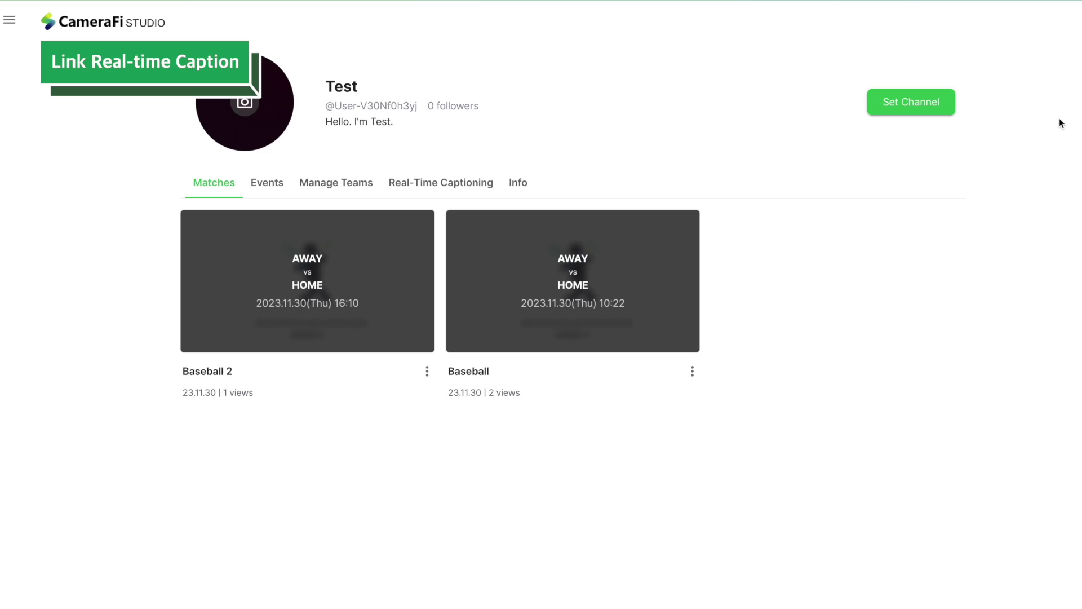
click(451, 192)
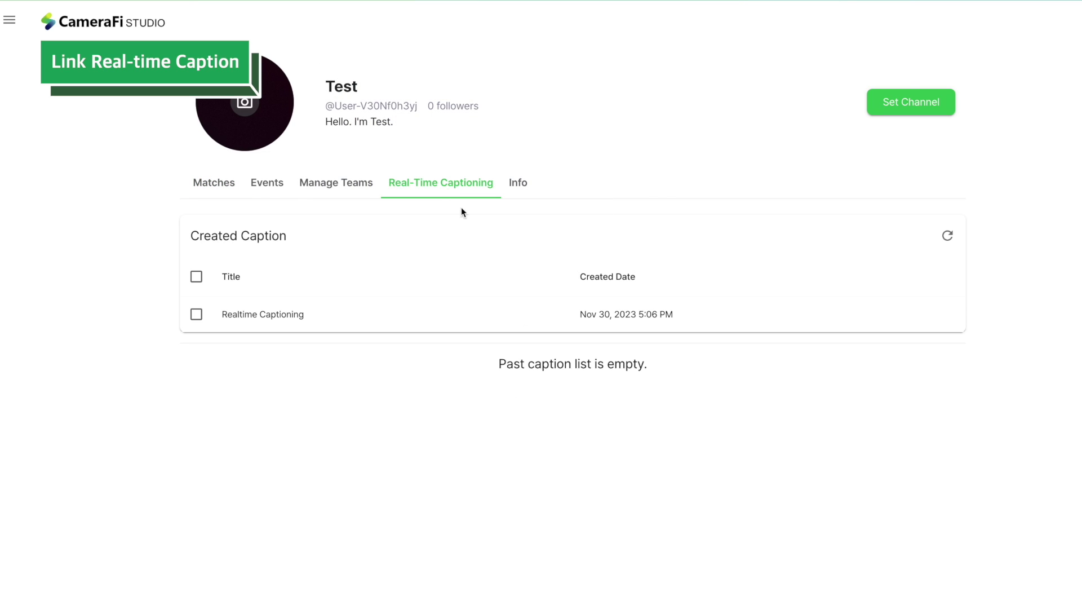
click(601, 316)
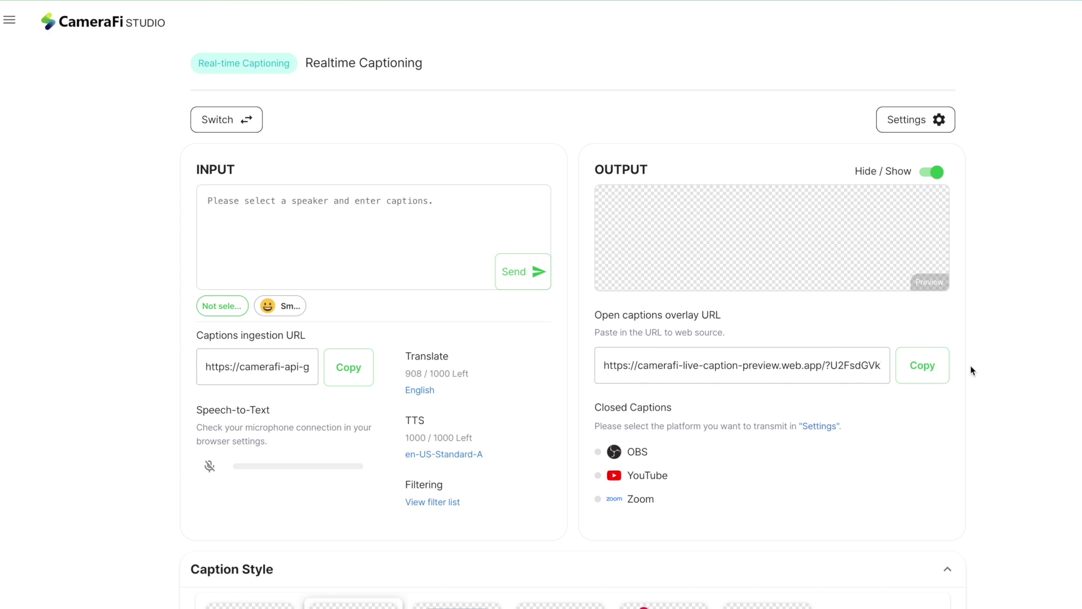
Copy the Realtime Captioning session's open captions overlay URL.
click(941, 364)
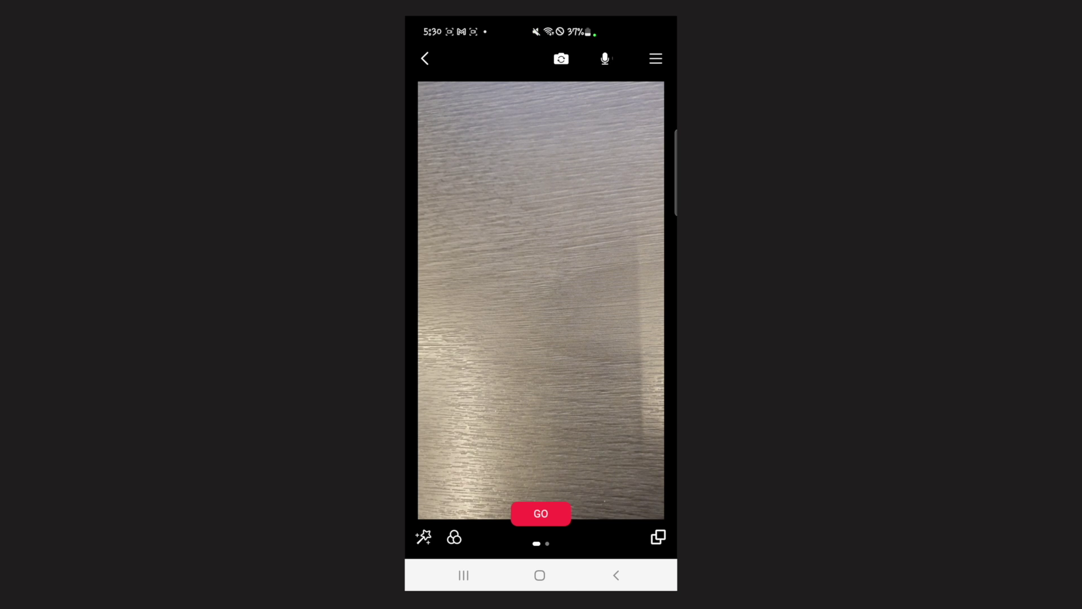
In CameraFi Live's CameraFi STUDIO widgets, add the Realtime Captioning event.
click(486, 218)
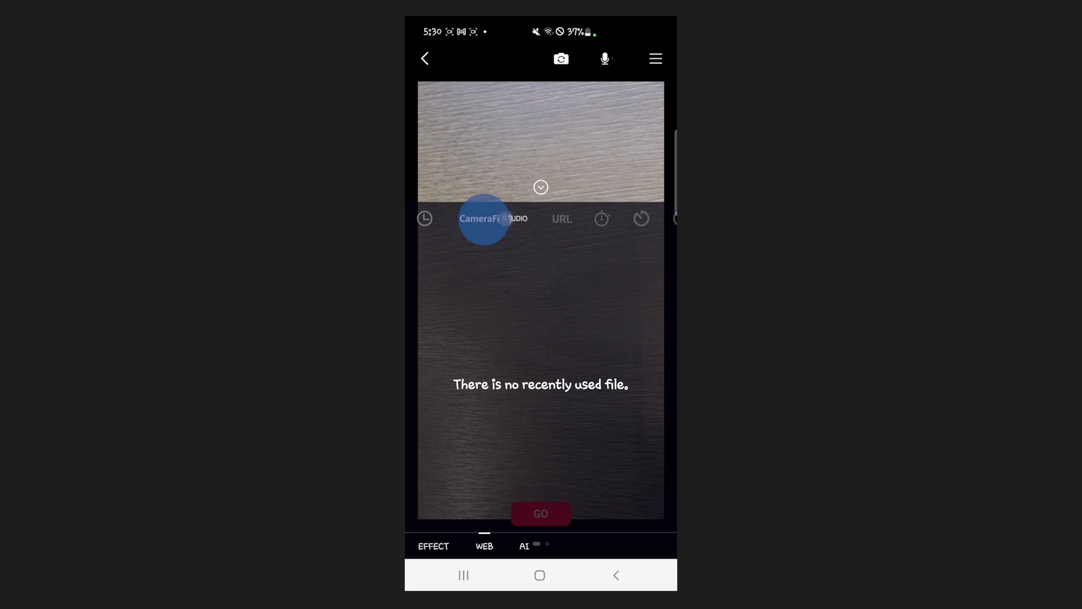
click(473, 273)
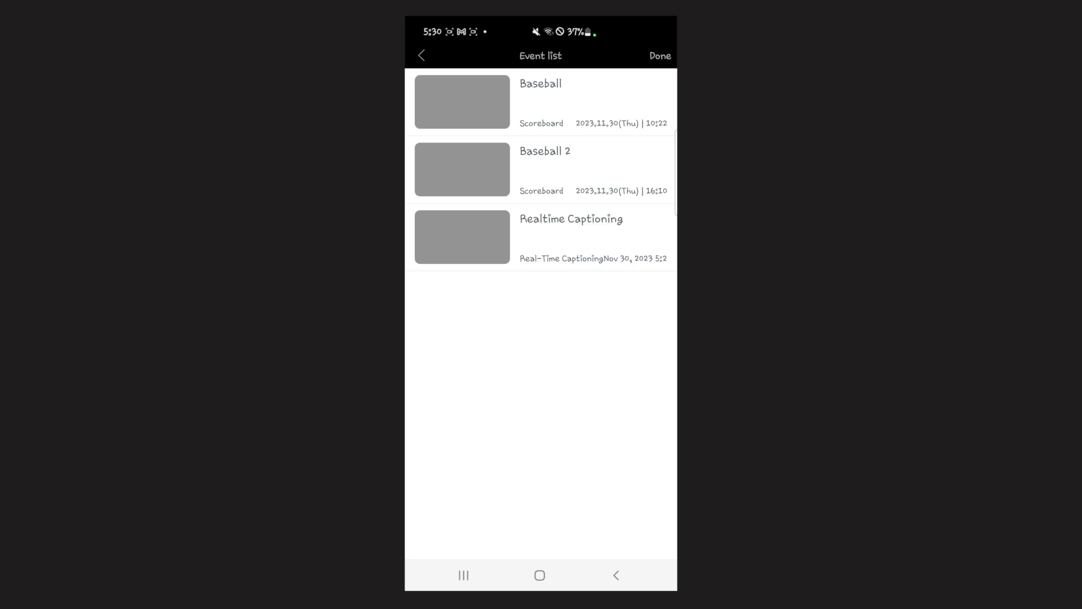
click(571, 237)
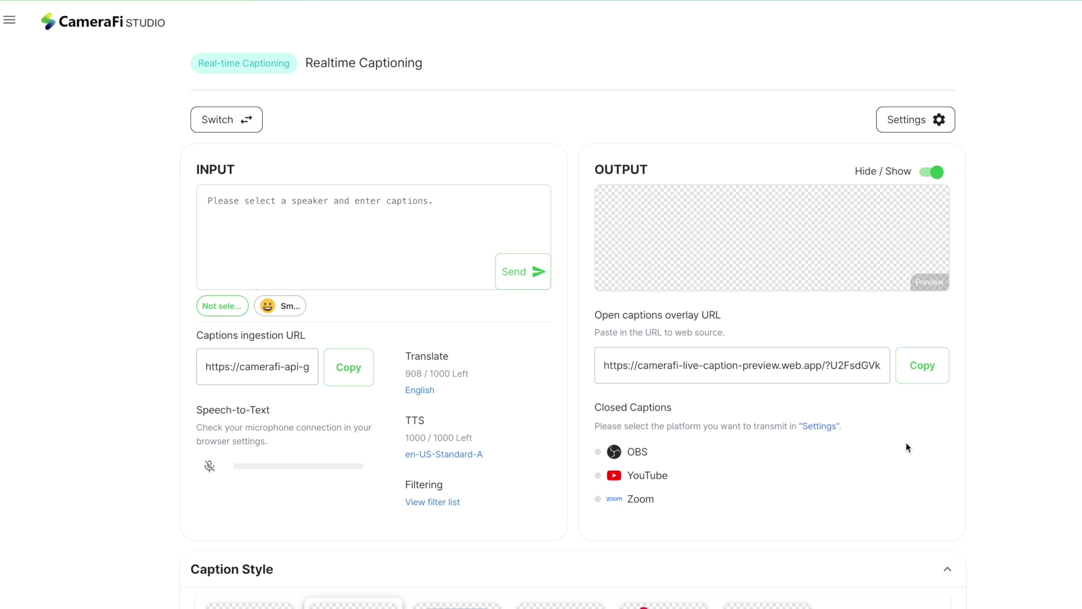
Activate OBS, YouTube and Zoom closed captions in Caption Settings, revealing their blank connection fields.
click(822, 429)
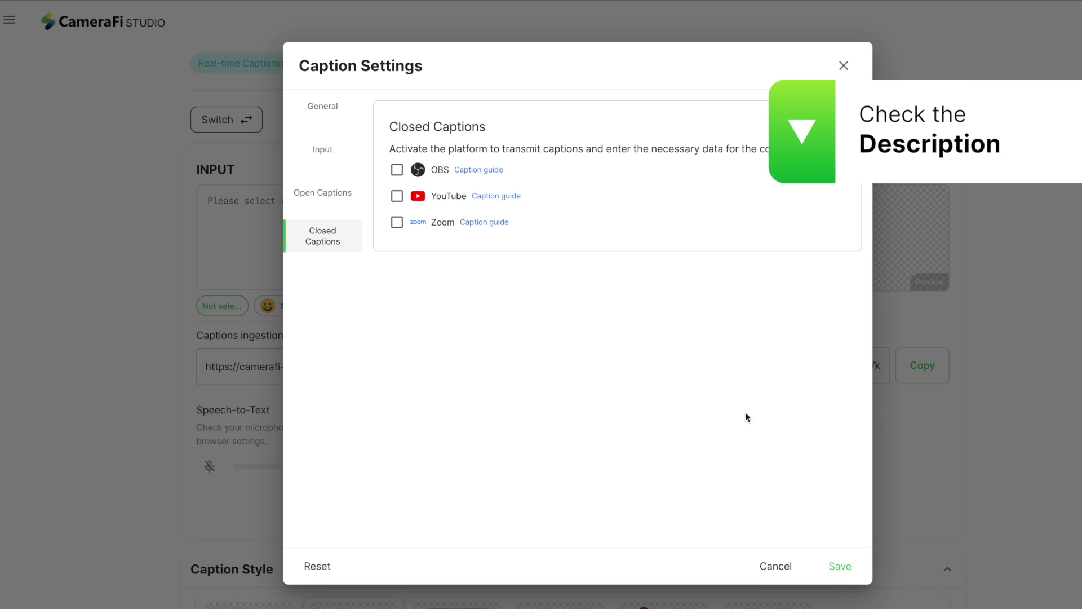
click(401, 175)
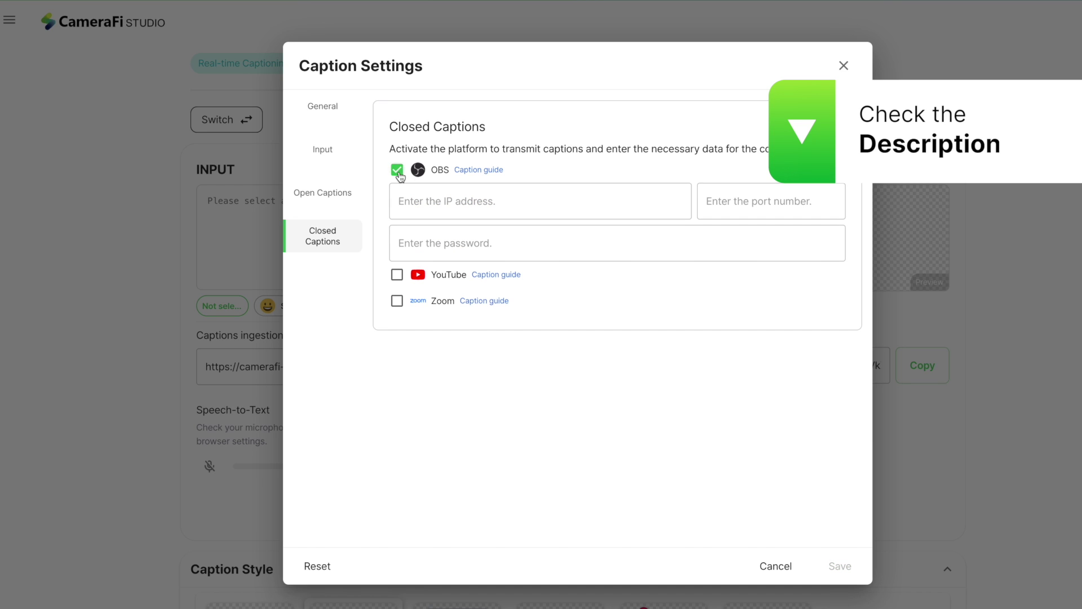
click(398, 276)
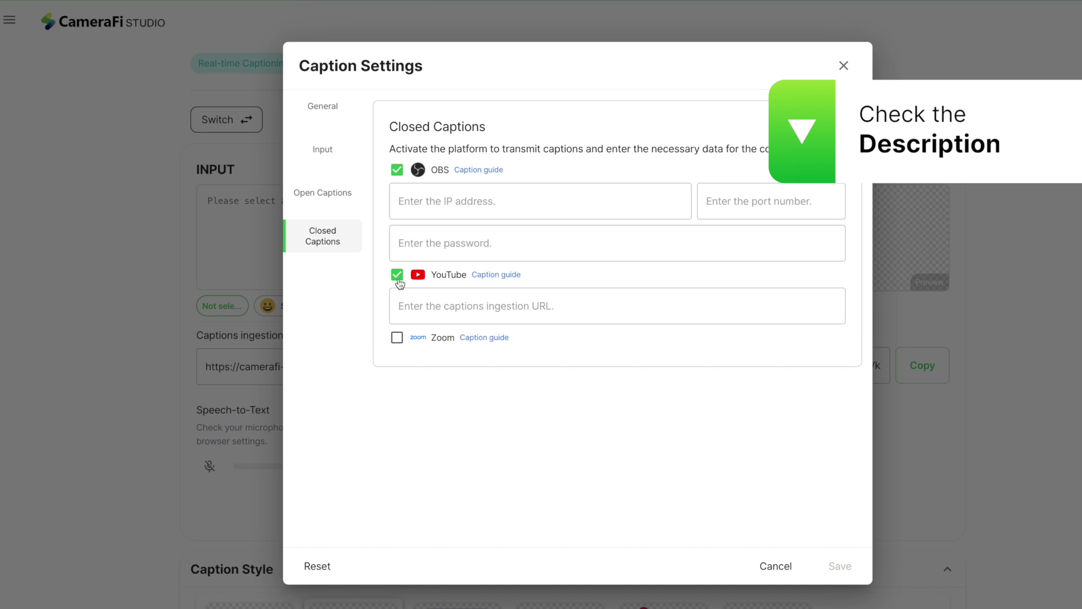